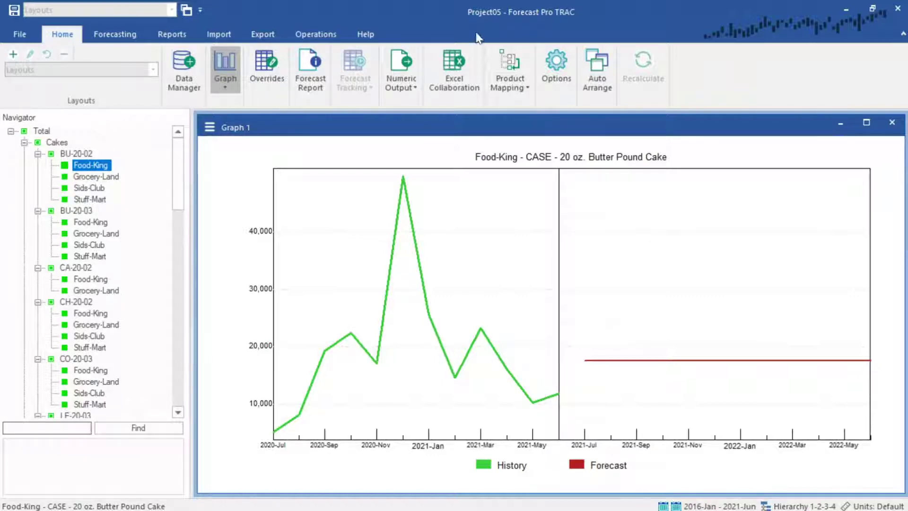
- Show the Forecasting ribbon commands, including new-product options, beside the butter pound cake graph
click(115, 35)
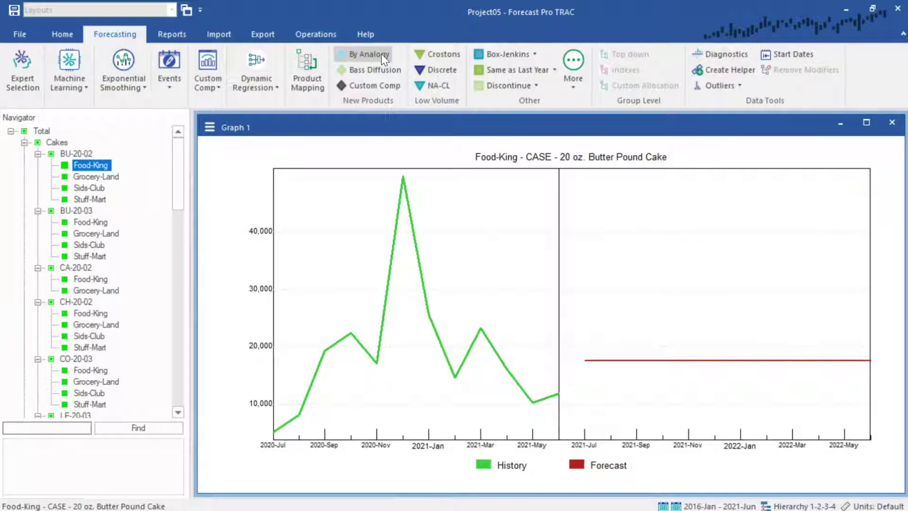
- Switch back to the Home ribbon commands, keeping the Food-King pound cake graph displayed
click(62, 34)
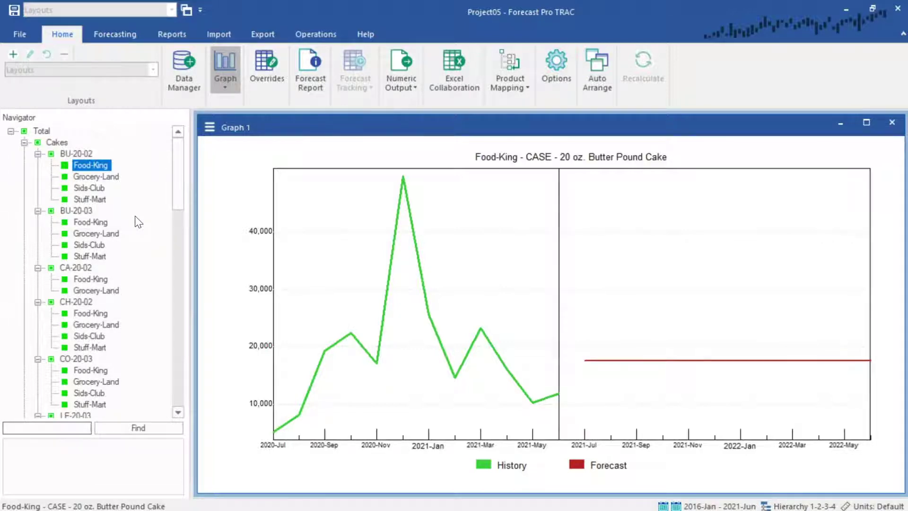
- Map the discontinued BU-20-01 Food-King history onto the butter pound cake item and commit it
click(515, 62)
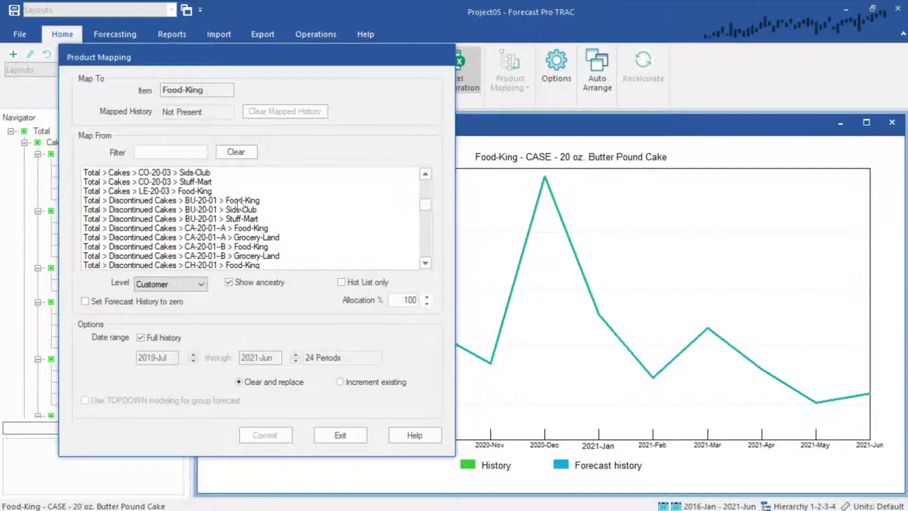
mouse_move(241, 201)
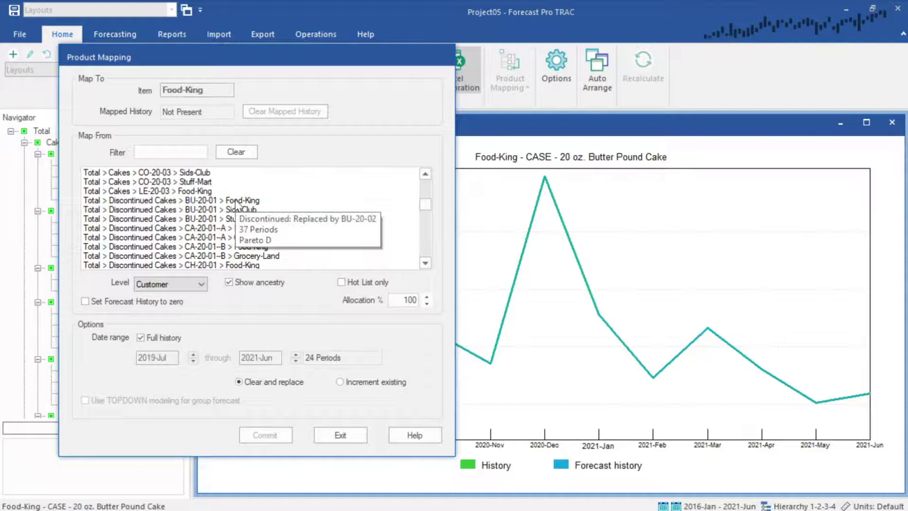
click(235, 200)
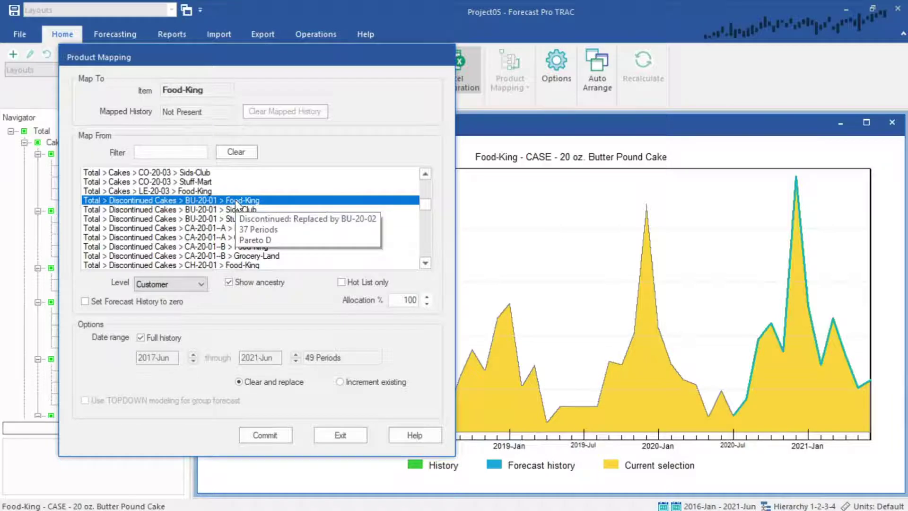
click(264, 434)
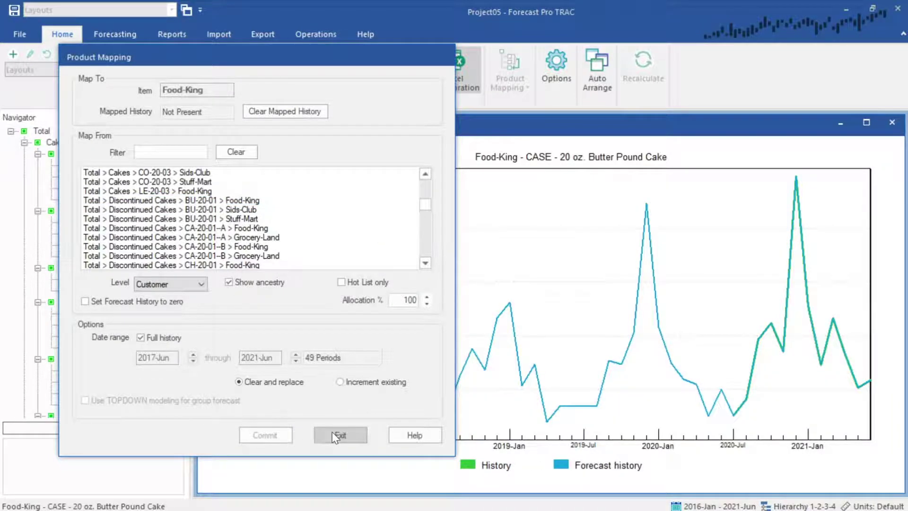
click(340, 435)
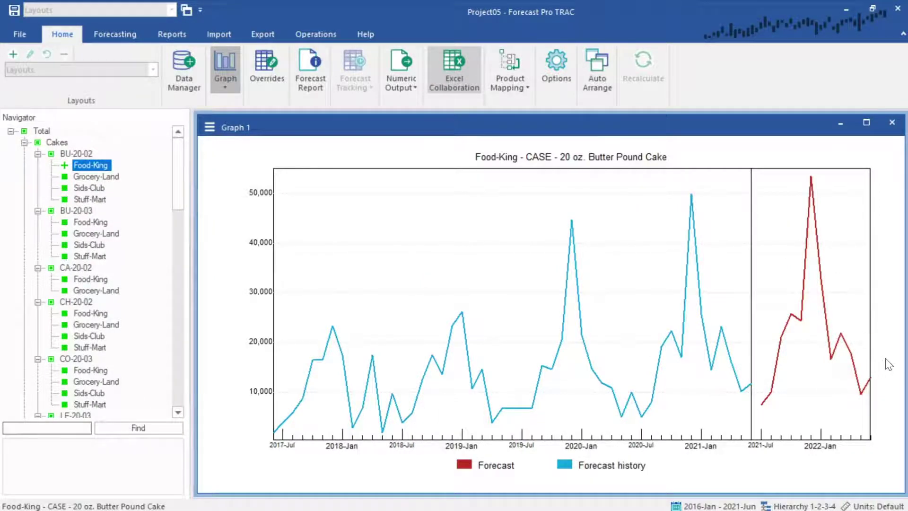
- Enable the History series on the Food-King butter pound cake graph
right_click(525, 62)
click(560, 166)
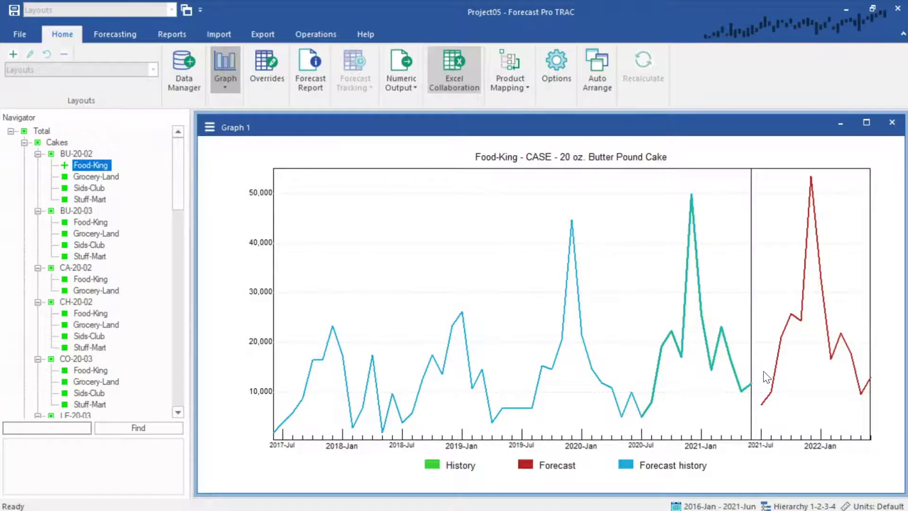
- Add the product-mapping tutorial Excel workbook as mapped history, refreshing and retaining existing mappings
click(185, 77)
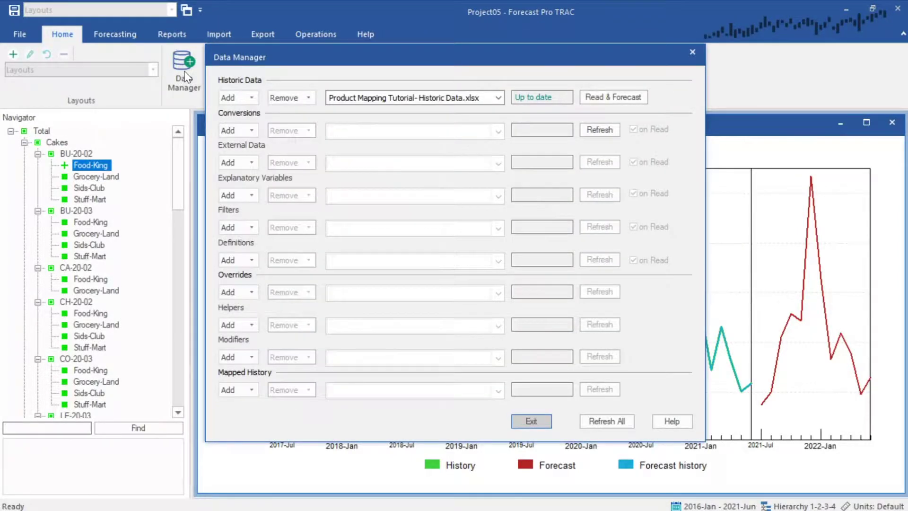
click(250, 391)
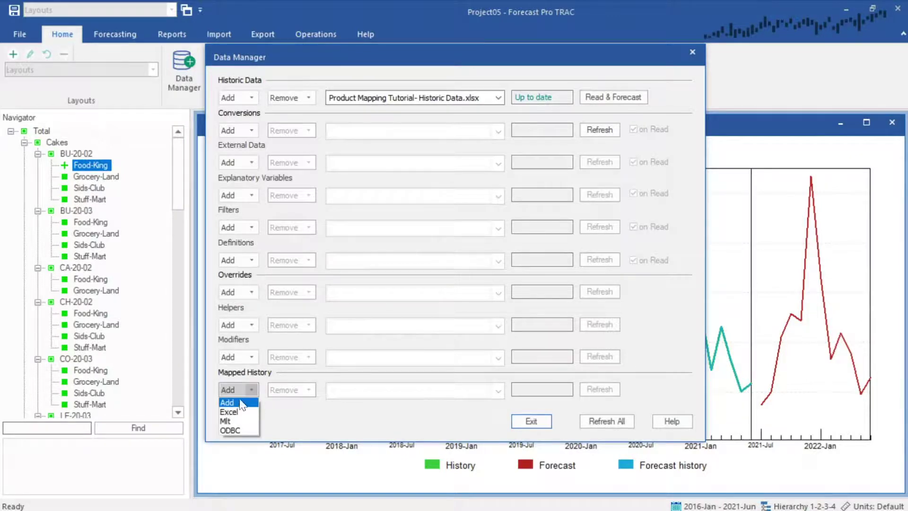
click(231, 412)
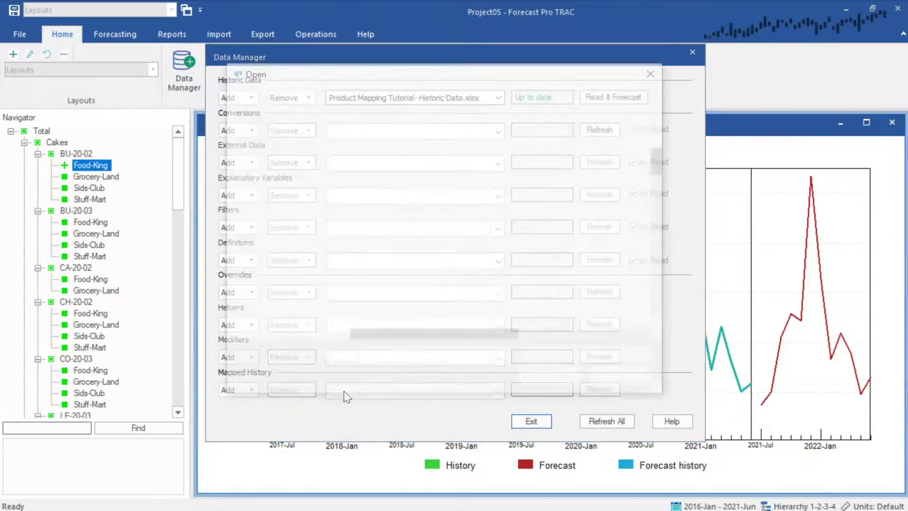
drag(662, 163, 663, 291)
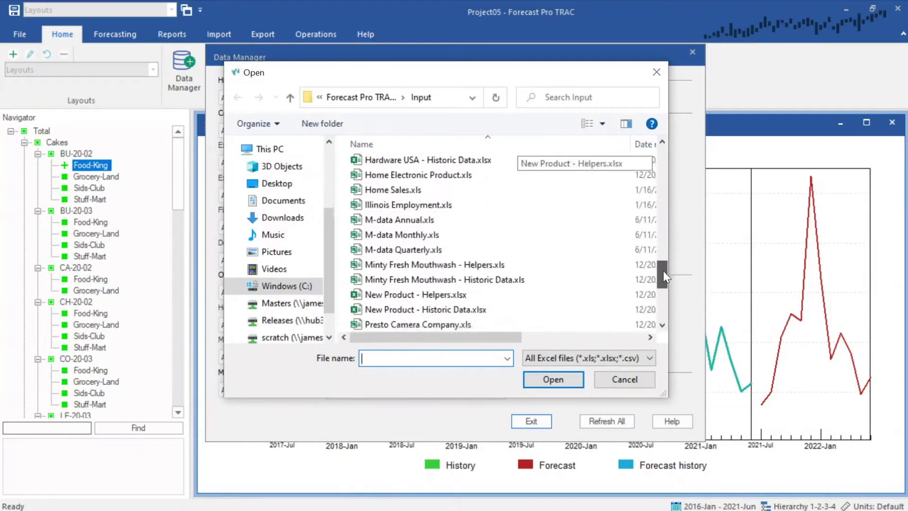
double_click(598, 253)
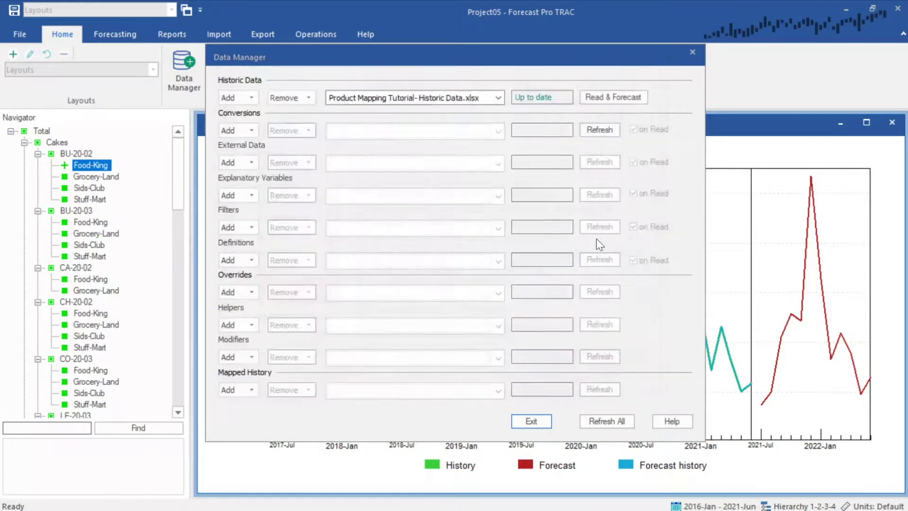
click(599, 389)
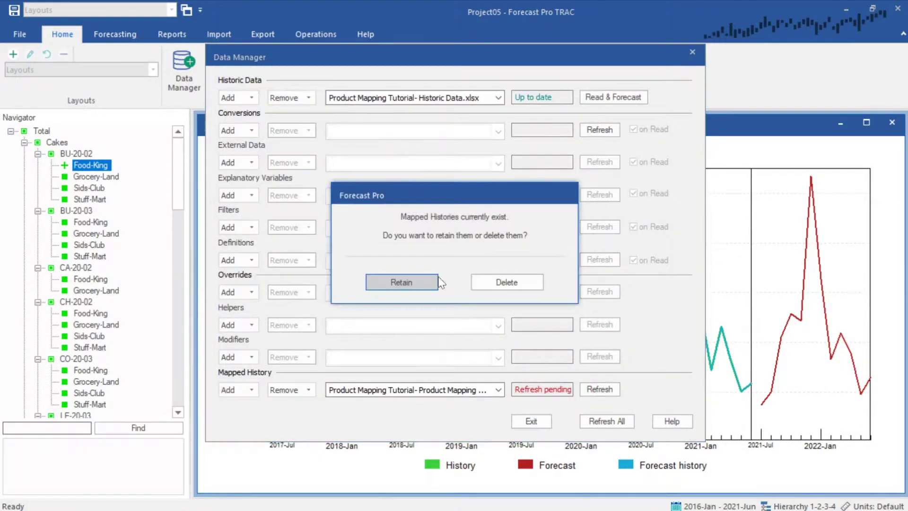
click(401, 282)
- Close Data Manager, show the CA-20-02 SKU graph, then select CH-20-02
click(531, 421)
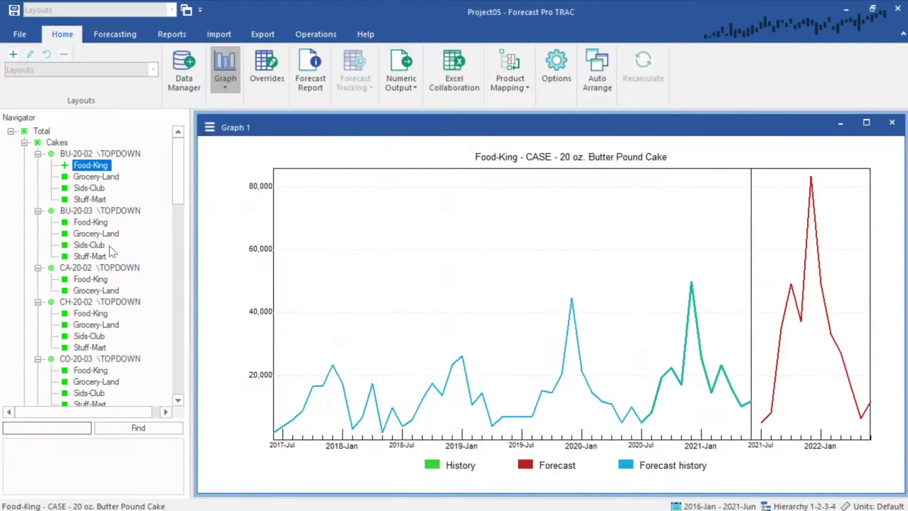
click(101, 266)
click(100, 302)
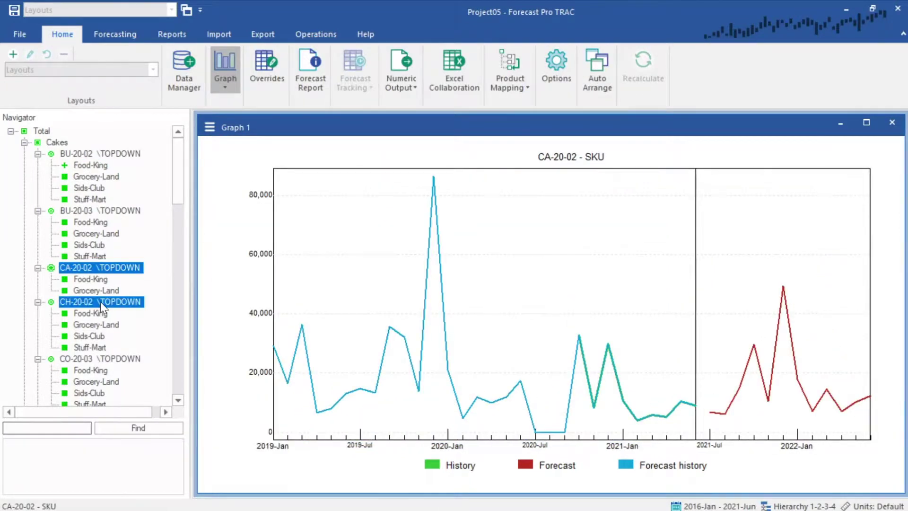